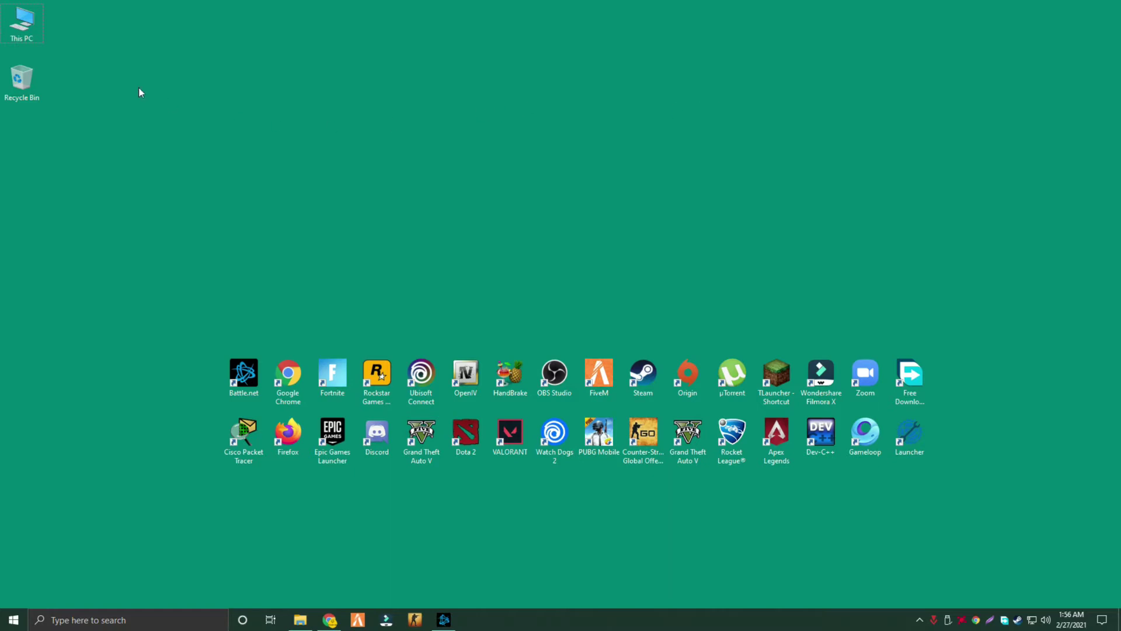
Step: Browse This PC to D:\Apex\Apex\EasyAntiCheat and select EasyAntiCheat_Setup
double_click(23, 22)
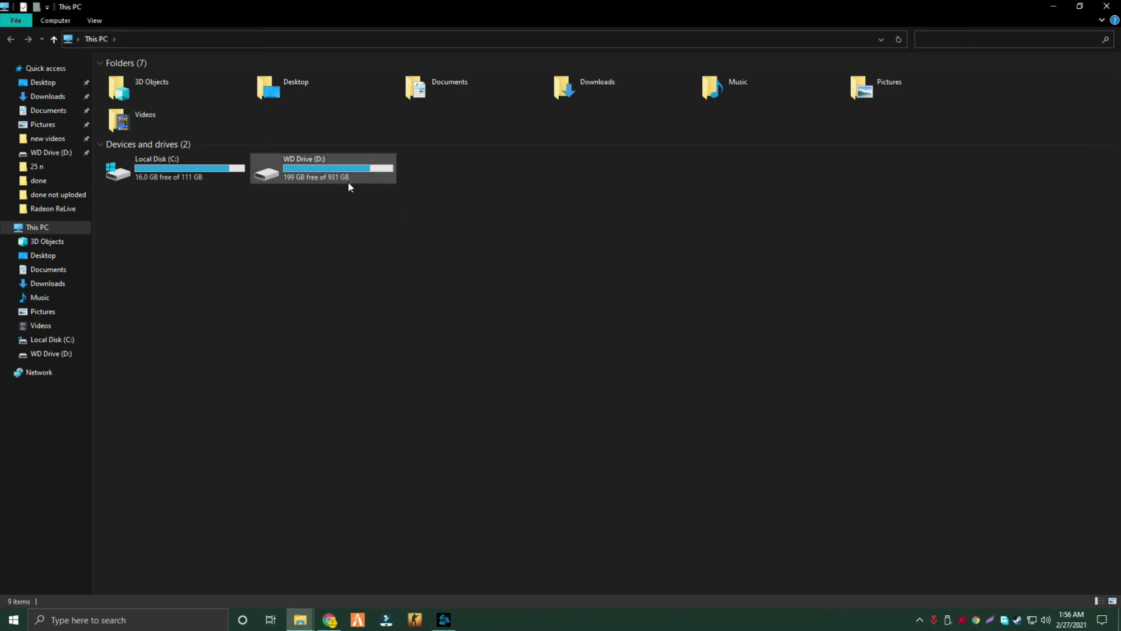
double_click(347, 175)
double_click(325, 92)
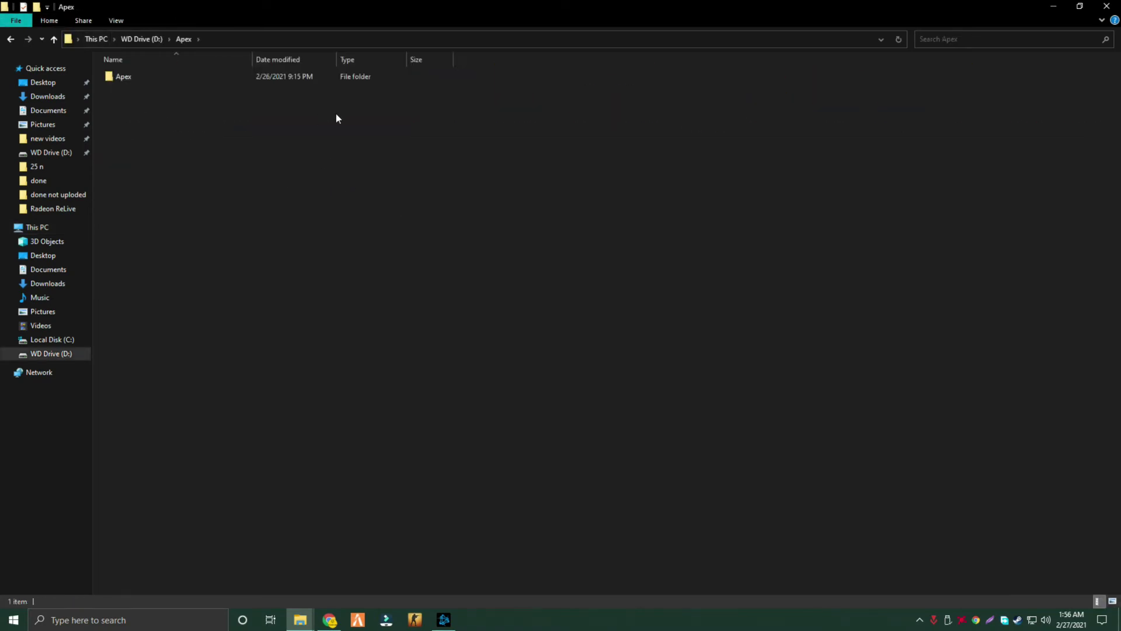
double_click(169, 76)
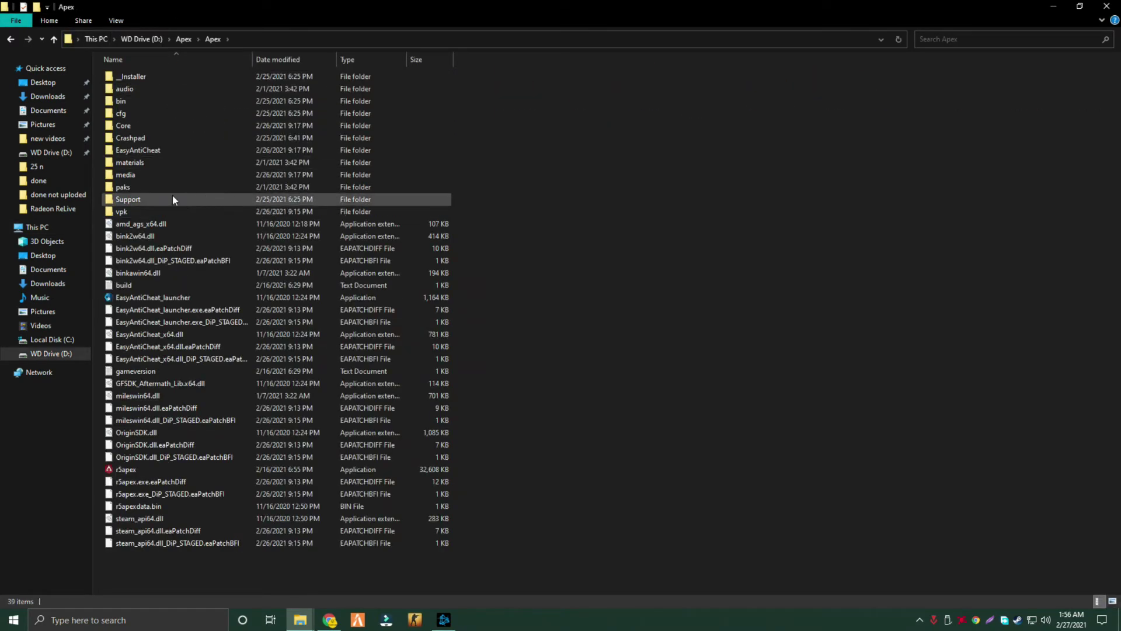
click(176, 150)
double_click(151, 151)
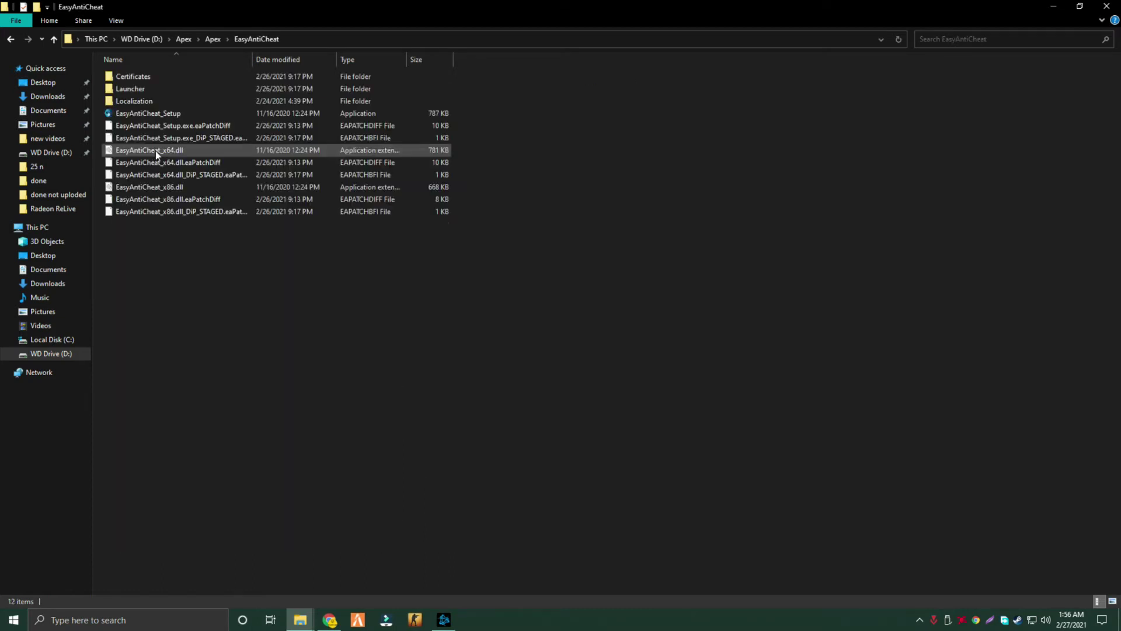
click(163, 115)
click(163, 115)
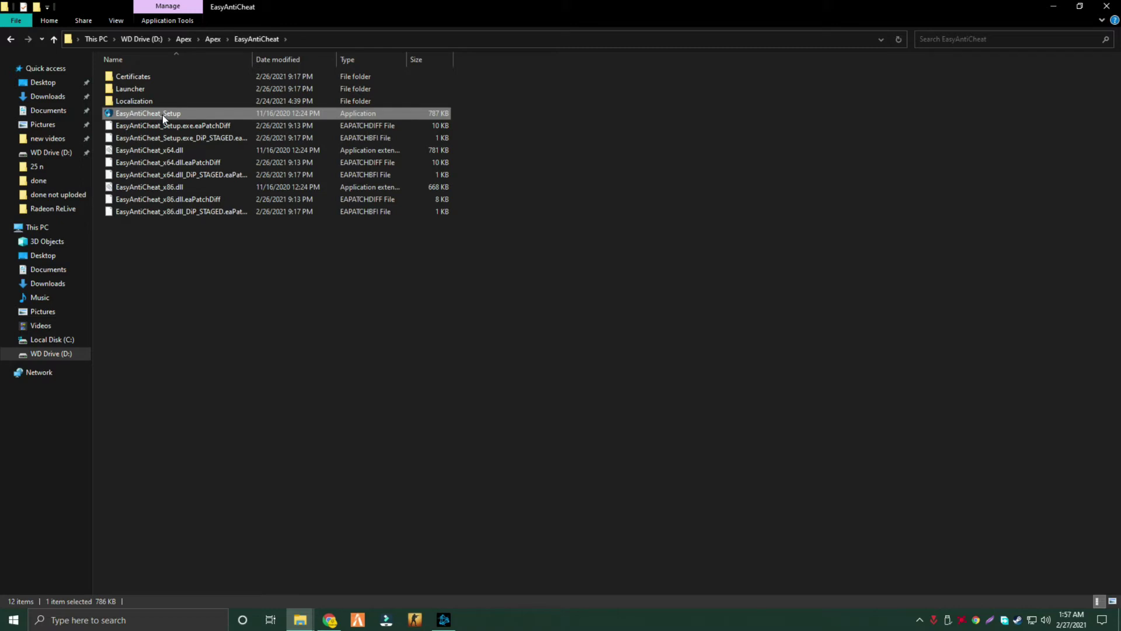
Step: Run EasyAntiCheat_Setup, repair the service with Apex Legends selected, and finish
double_click(162, 115)
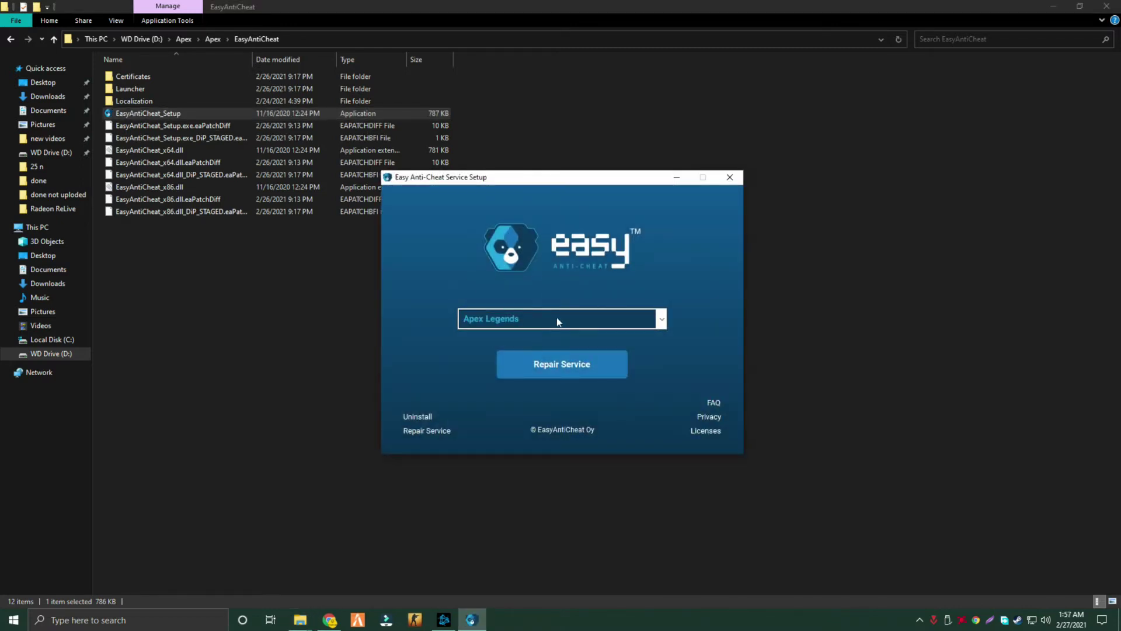
click(662, 320)
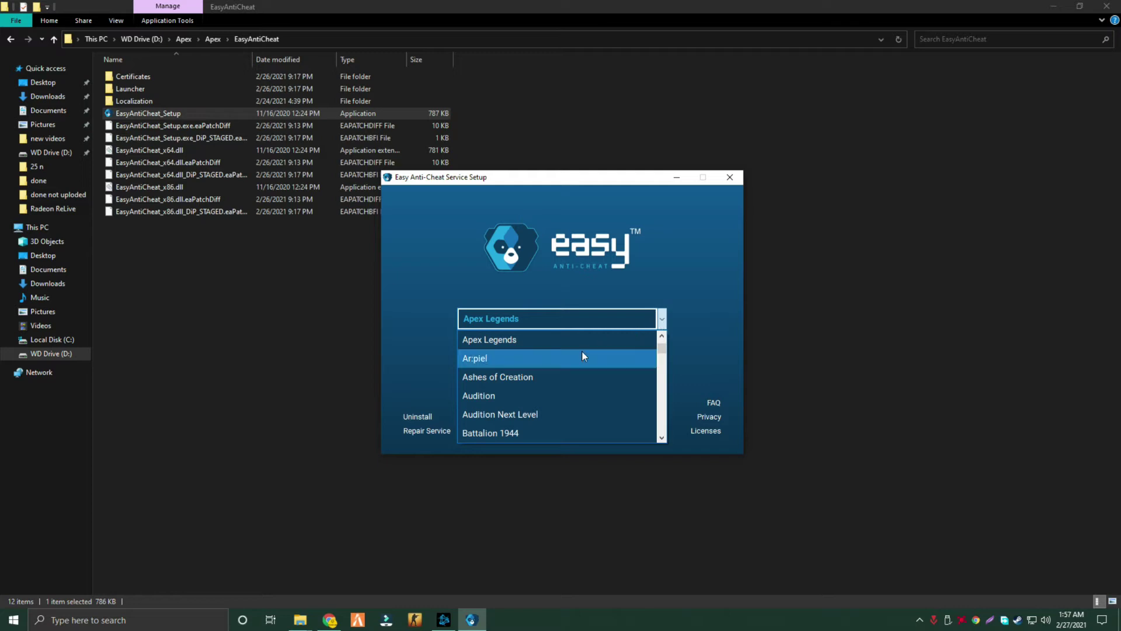
scroll(570, 397, down, 3)
scroll(570, 397, down, 3)
scroll(569, 398, down, 3)
scroll(570, 398, up, 3)
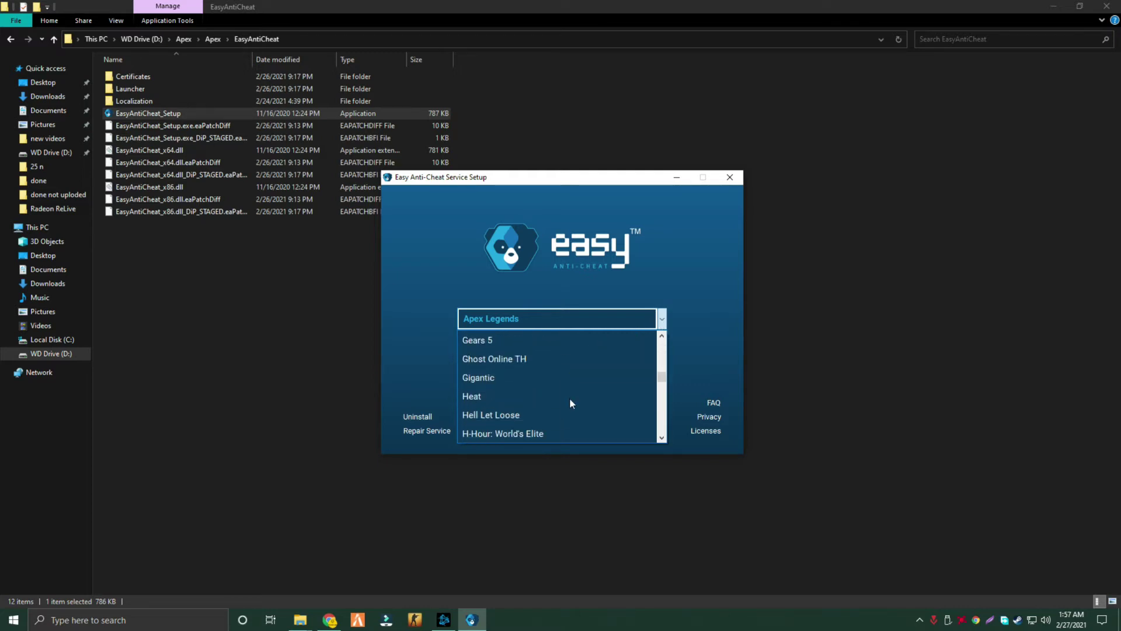
scroll(570, 397, up, 3)
scroll(570, 398, up, 3)
scroll(569, 398, up, 2)
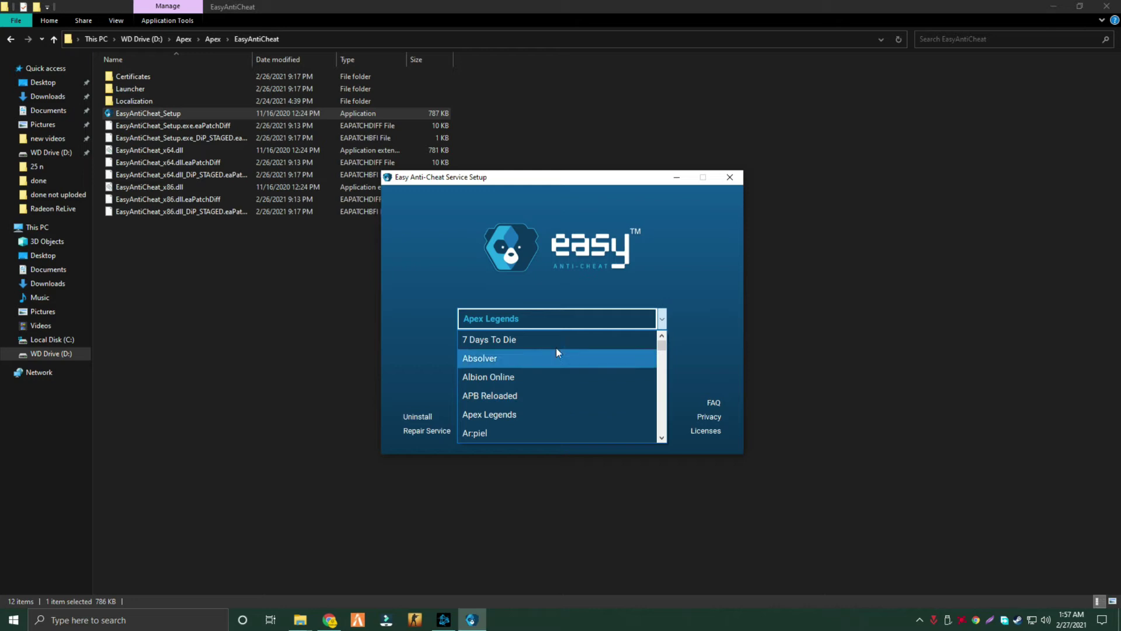
click(557, 319)
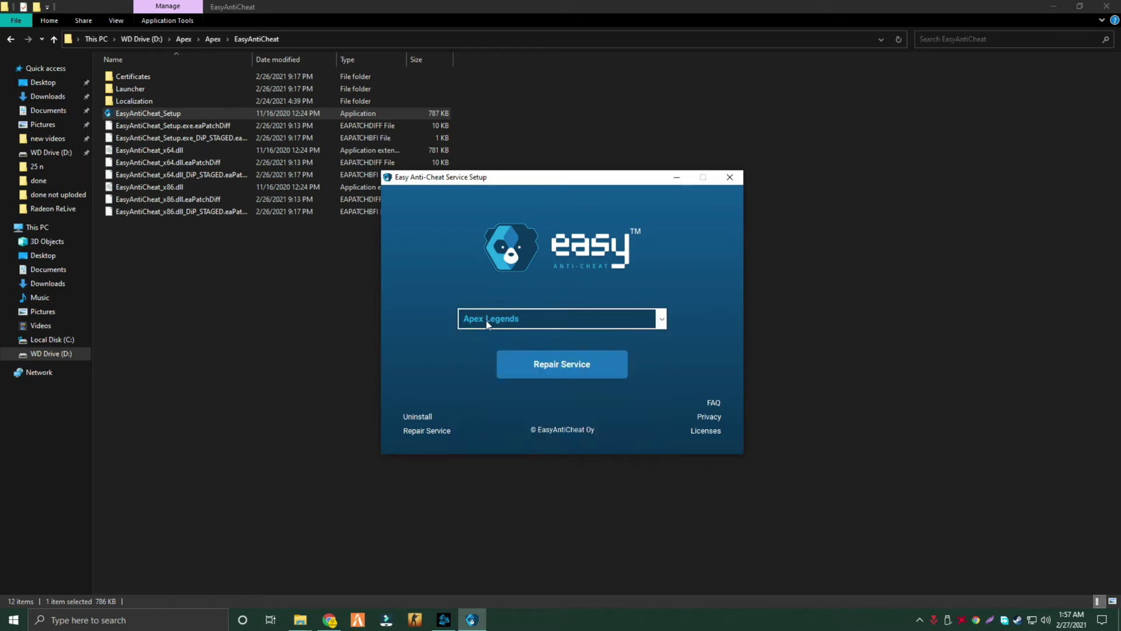
click(541, 366)
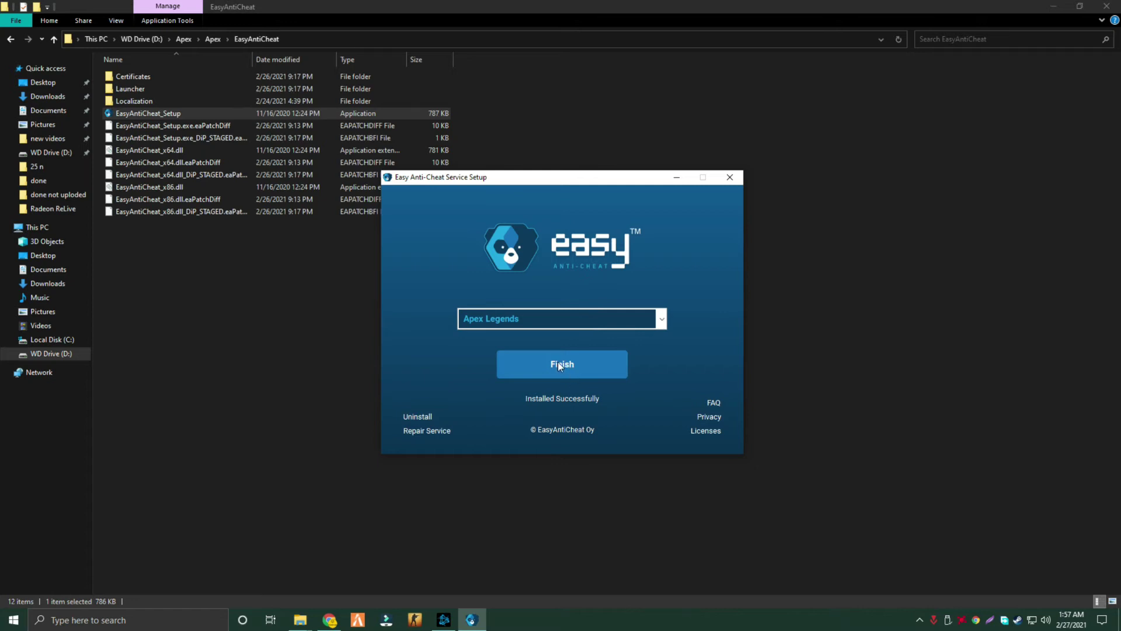
click(558, 362)
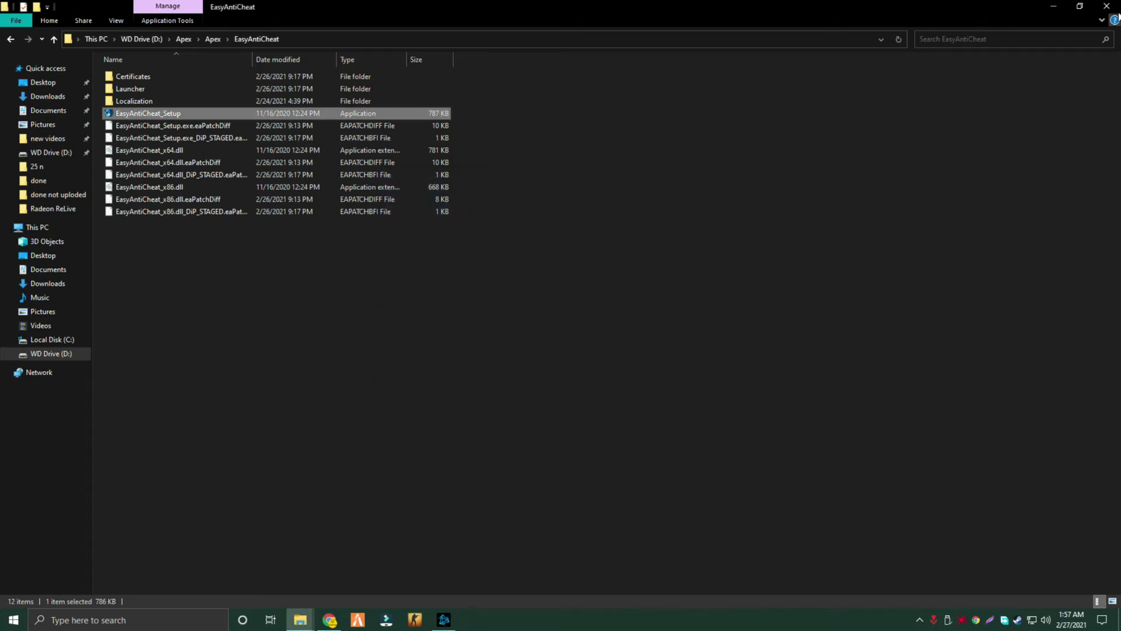
Step: Close File Explorer and launch the Services app from Windows Search
click(1107, 7)
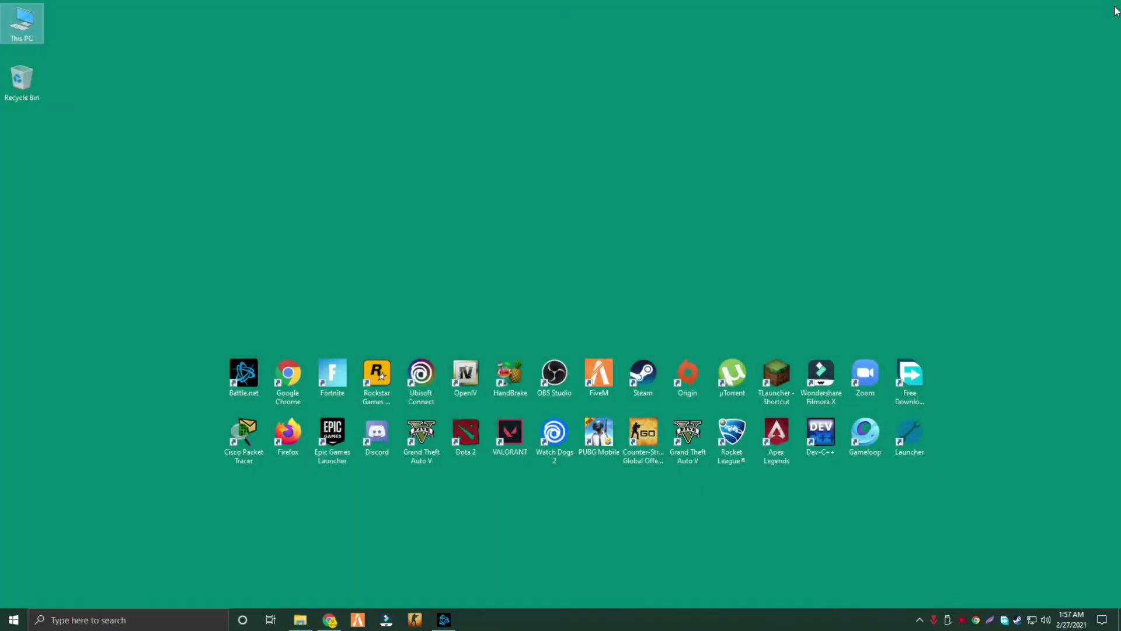
click(123, 619)
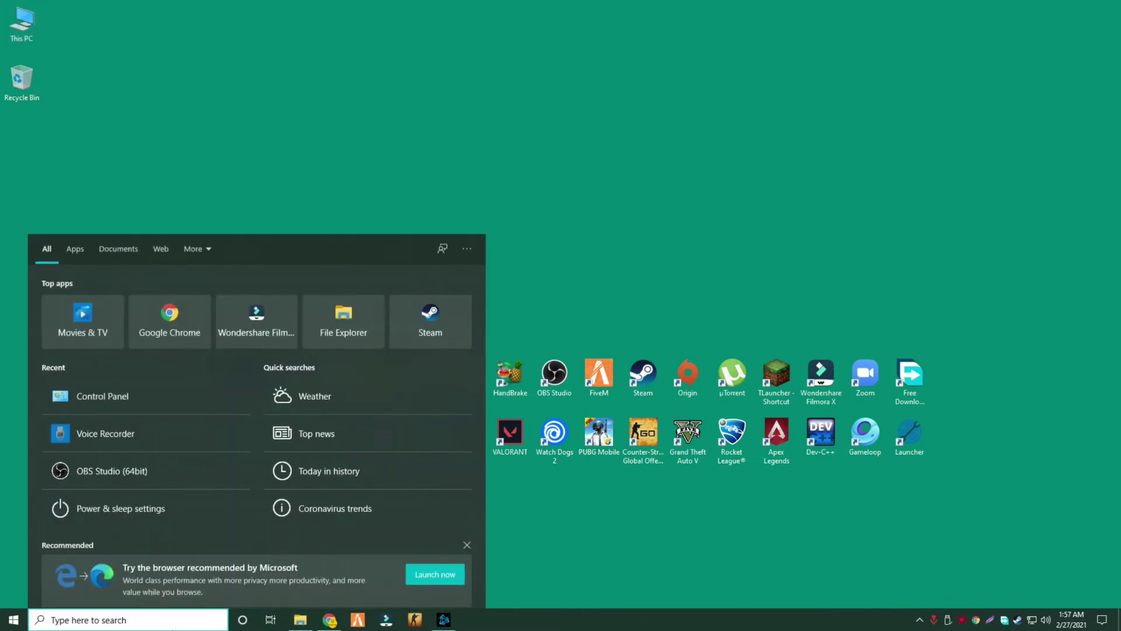
text(servi)
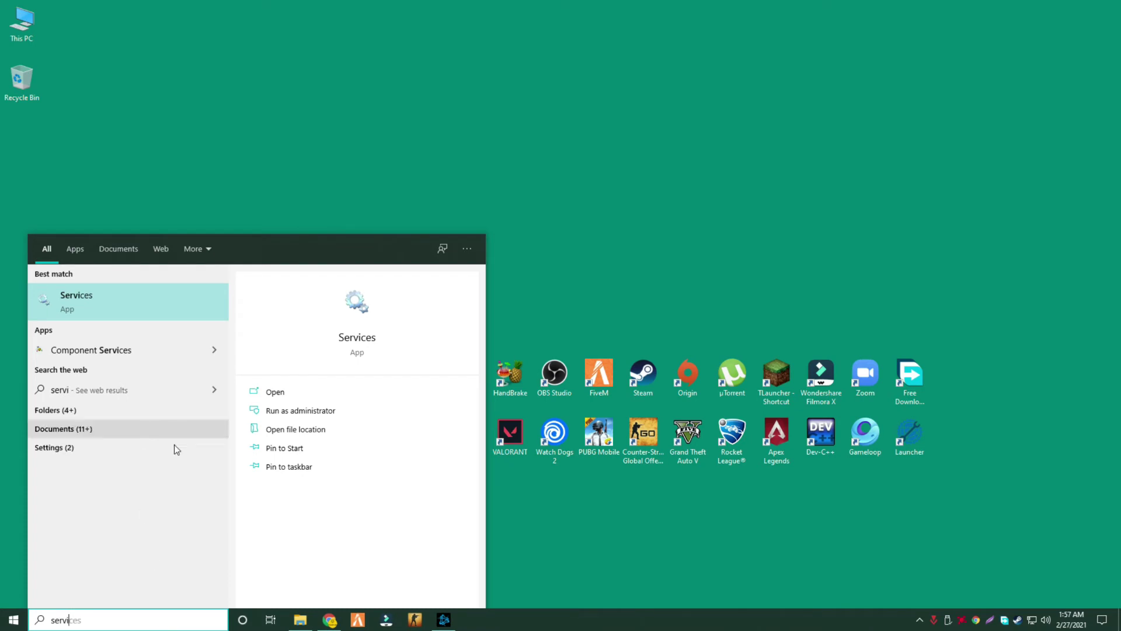
click(173, 301)
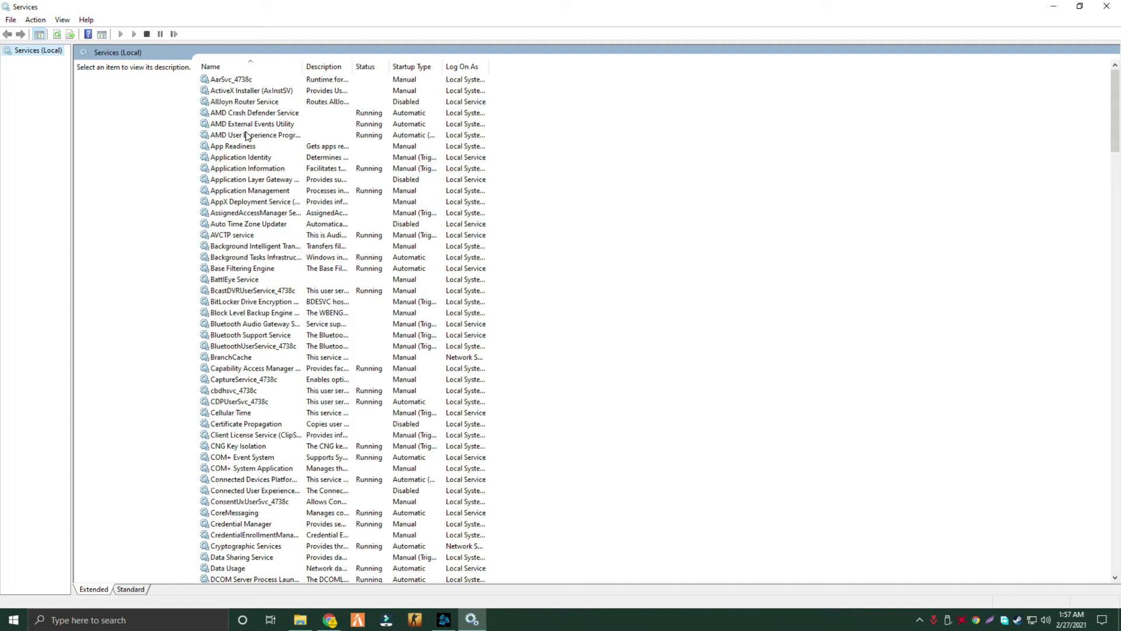
scroll(261, 290, down, 5)
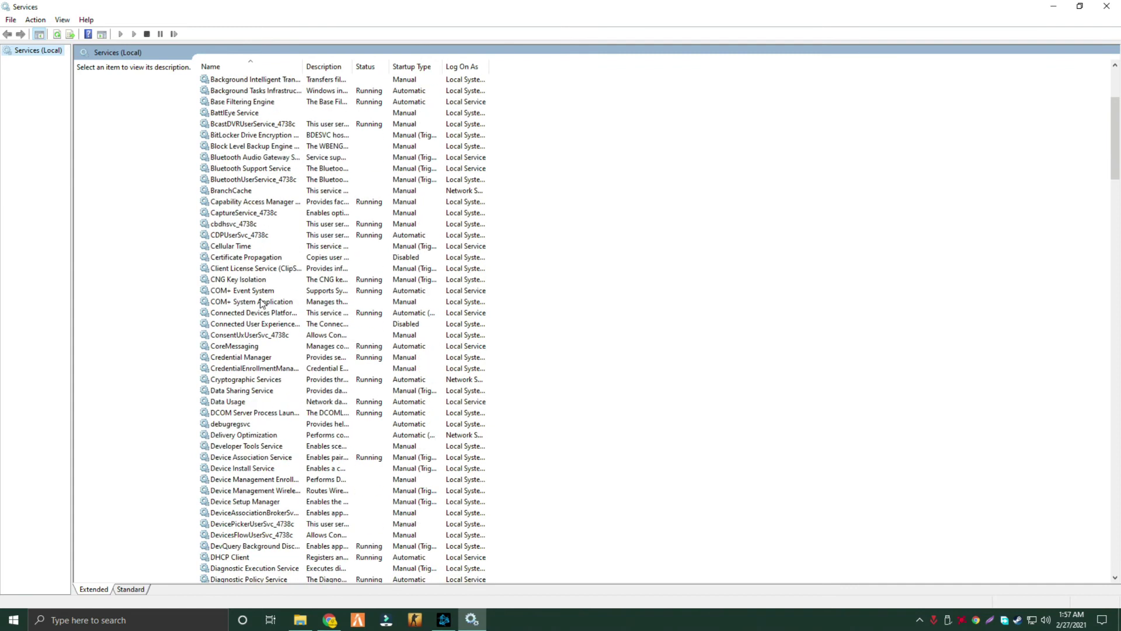
scroll(263, 316, down, 4)
scroll(265, 325, down, 3)
scroll(268, 329, down, 4)
scroll(267, 328, down, 2)
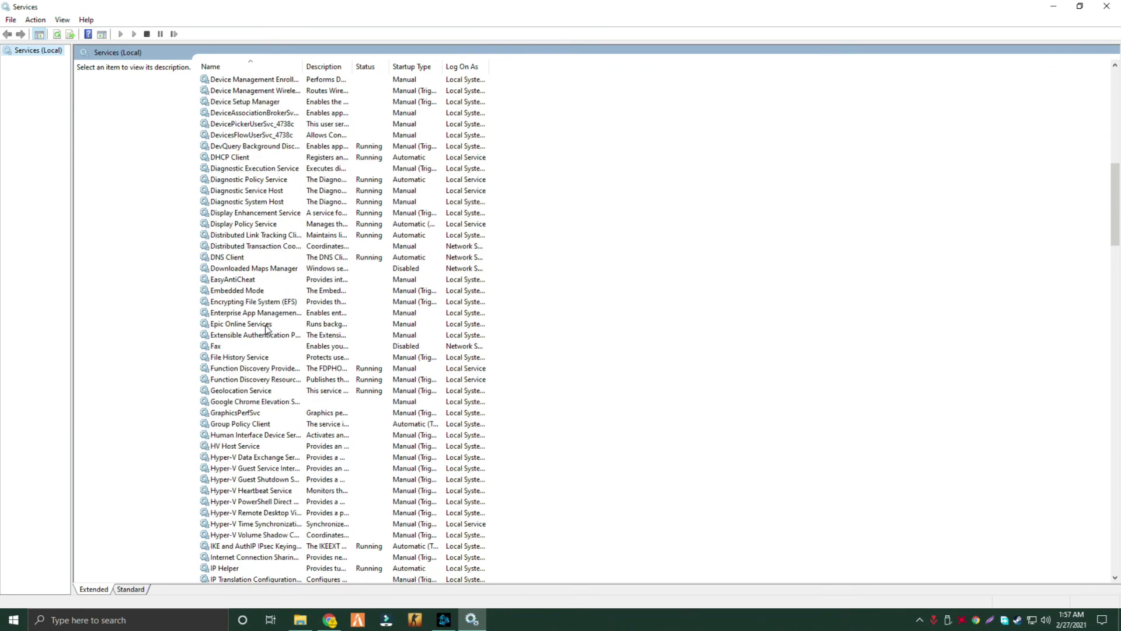
Step: Select the EasyAntiCheat service and bring up its context menu
click(250, 280)
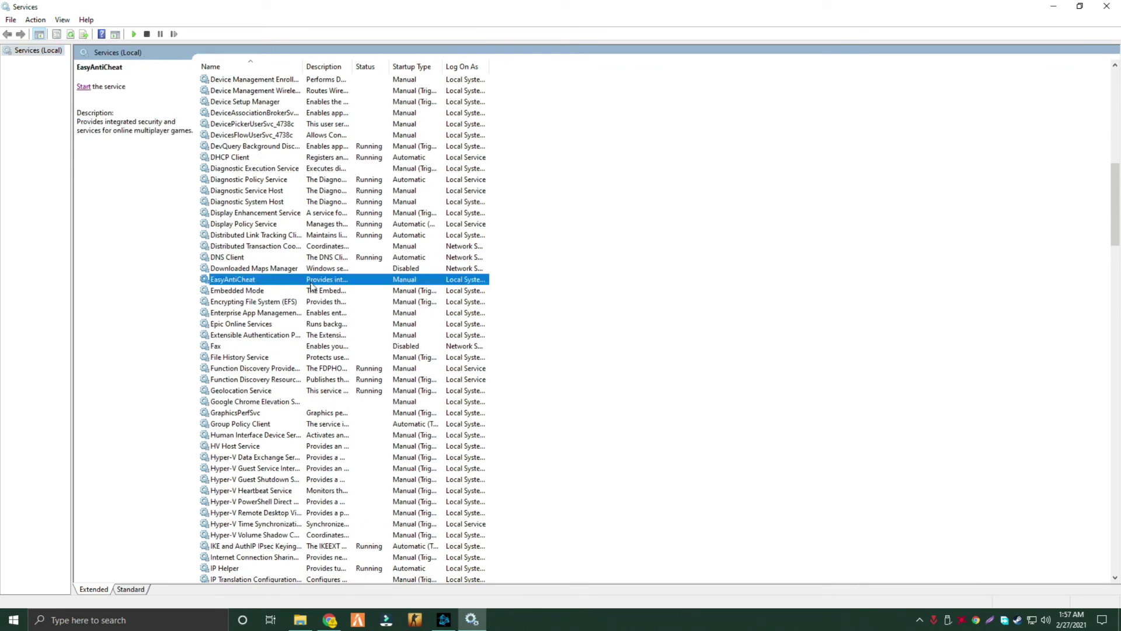
right_click(294, 282)
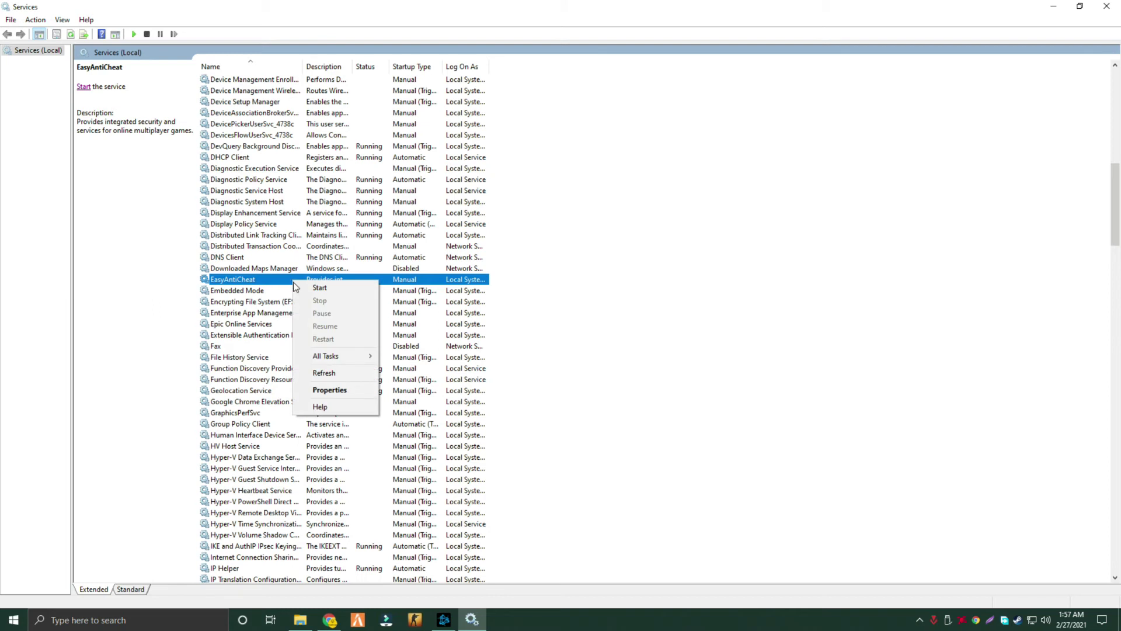
Step: Set the EasyAntiCheat service startup type to Manual and apply it
click(330, 390)
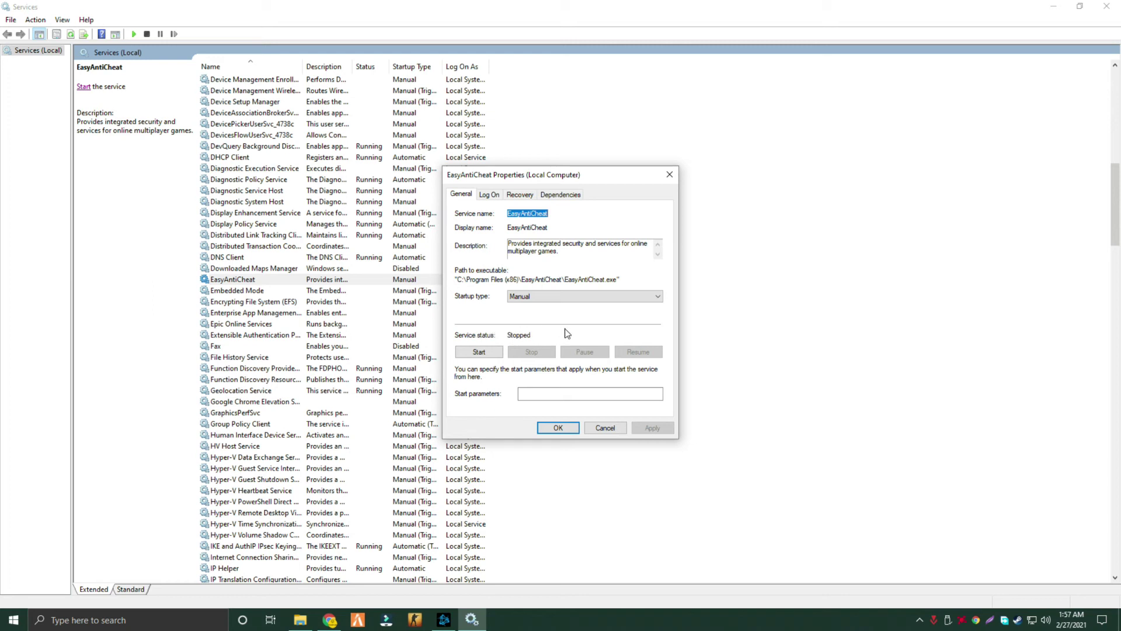
click(561, 297)
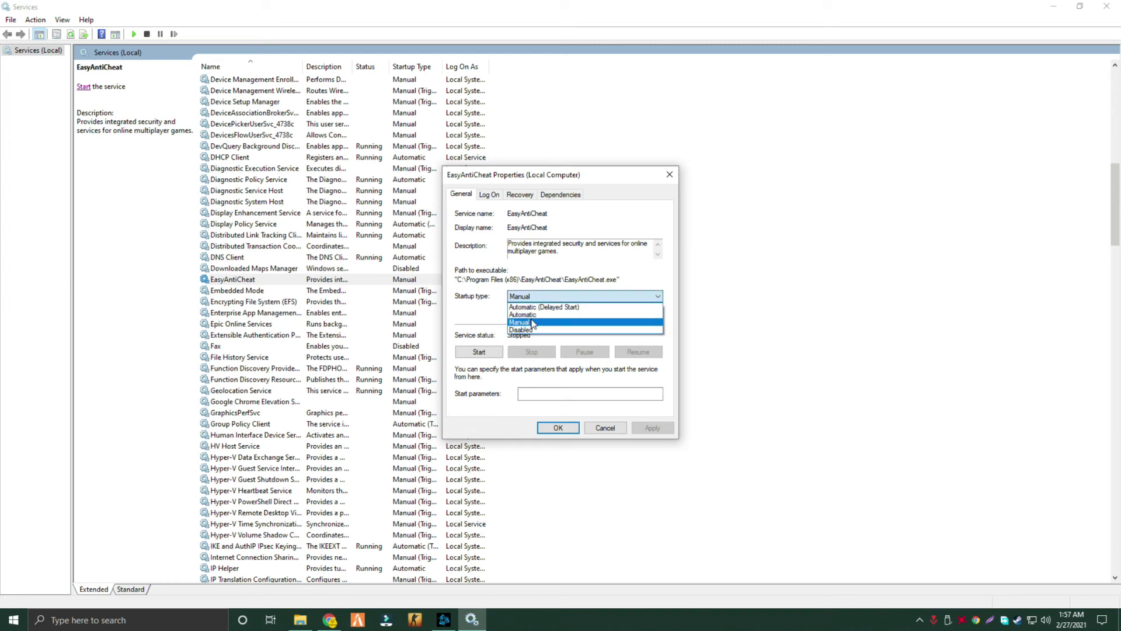
click(532, 323)
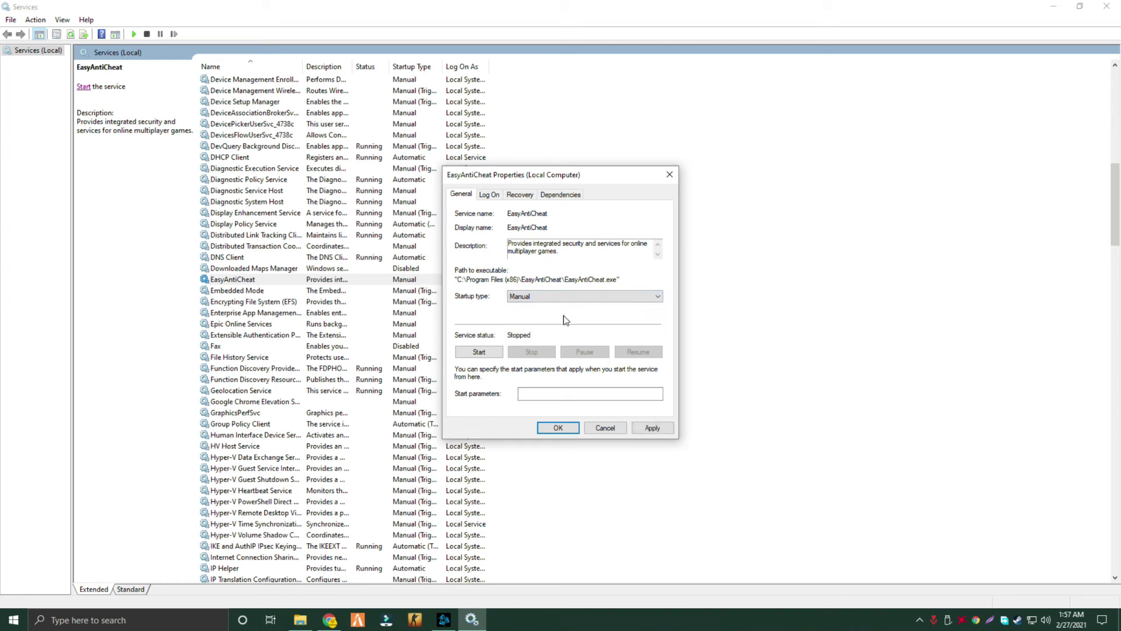
click(653, 428)
click(559, 428)
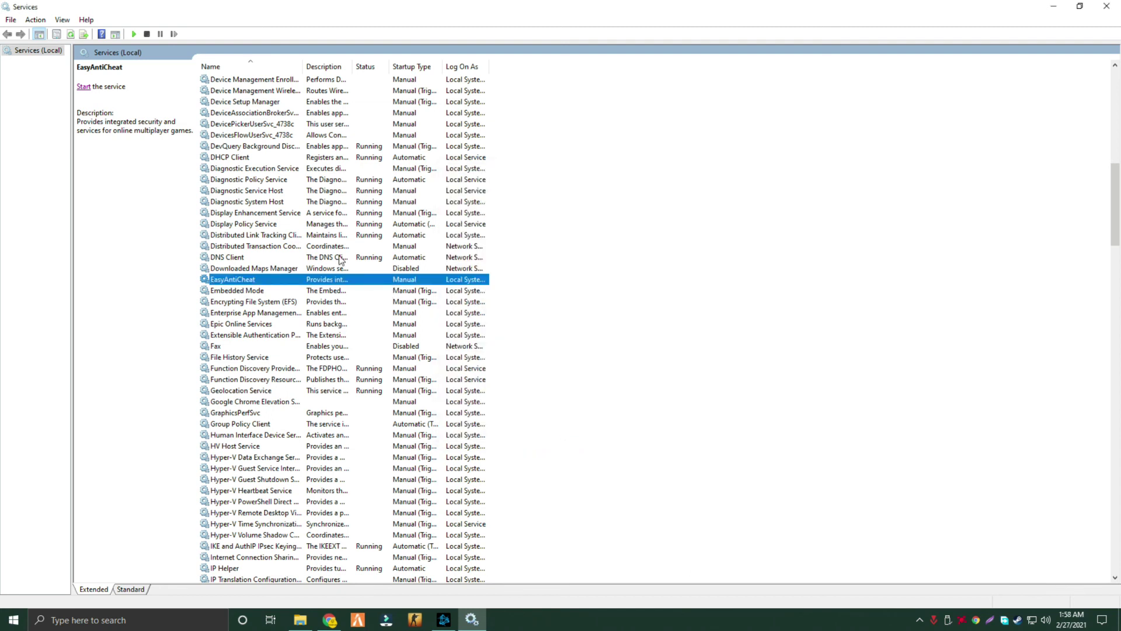
Step: Start EasyAntiCheat, dismiss the stopped warning, close Services, and select the Apex Legends shortcut
click(83, 86)
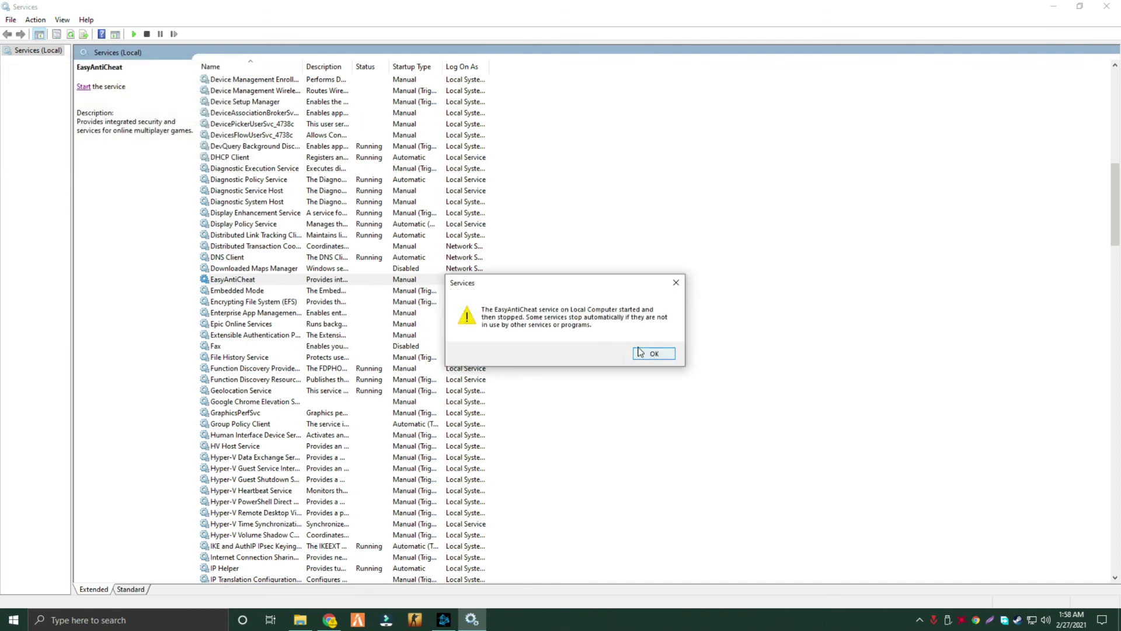
click(653, 355)
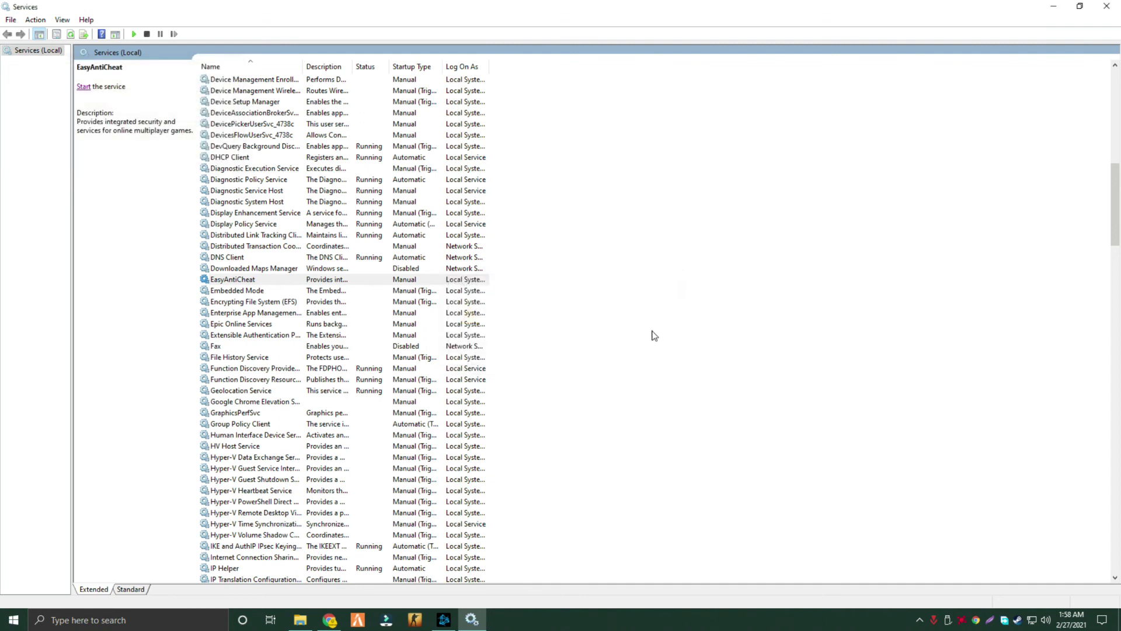
click(1106, 7)
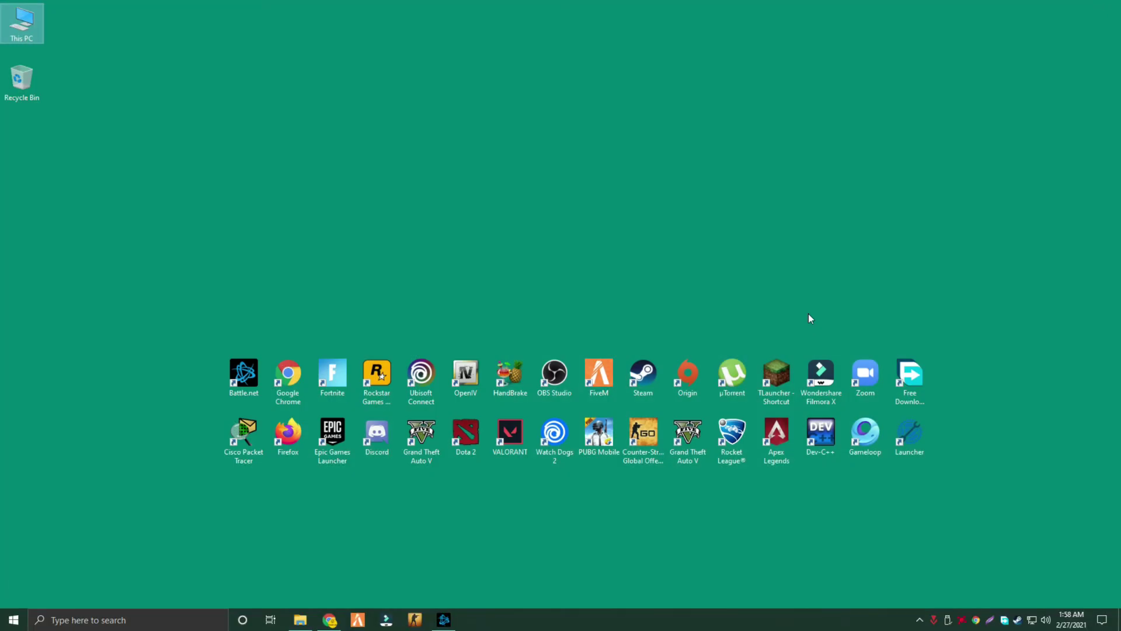
click(777, 443)
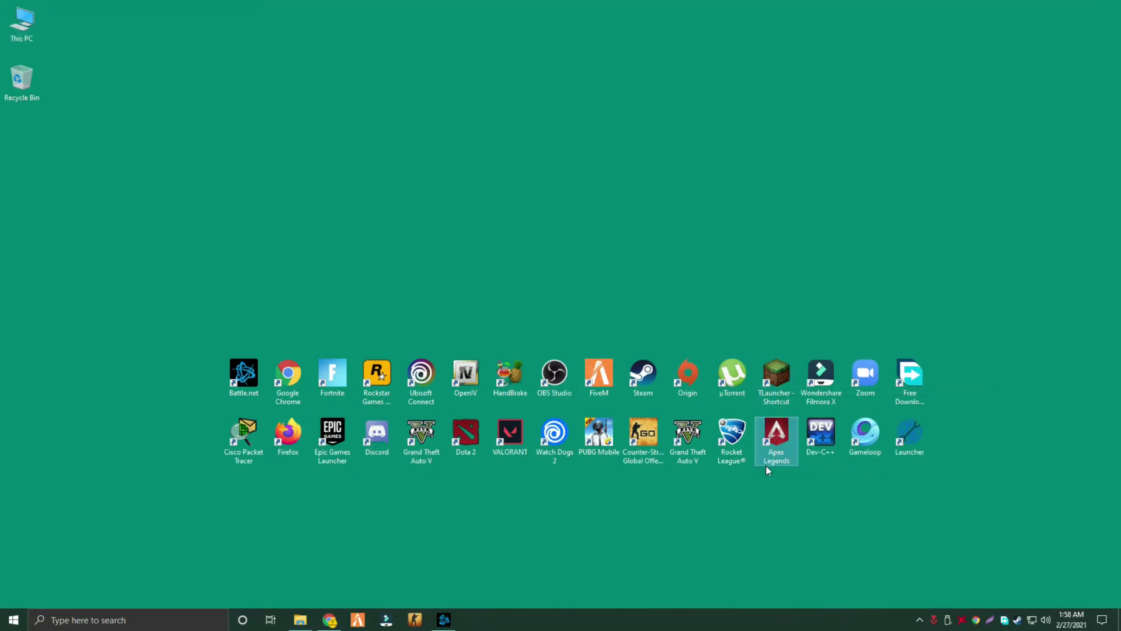